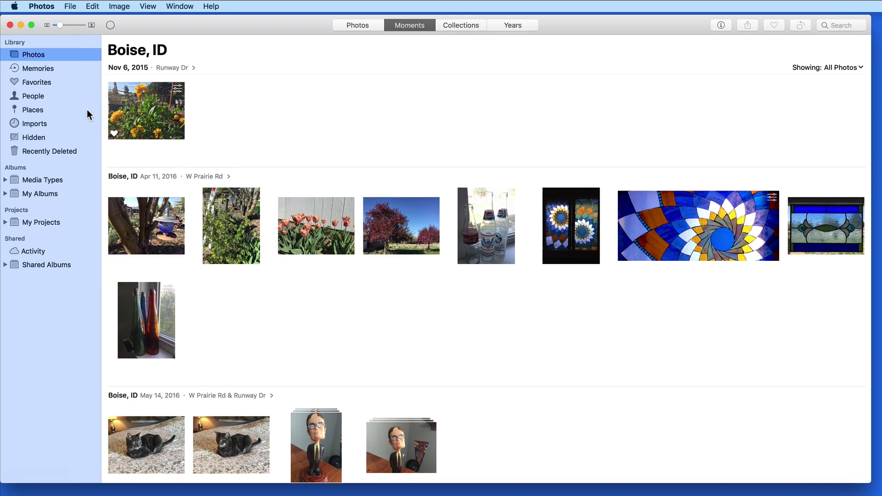
# Hide the Apr 11 tree, garden and tulip photos, confirming with Hide Photos
pyautogui.click(161, 228)
pyautogui.keyDown('super'); pyautogui.click(216, 232); pyautogui.keyUp('super')
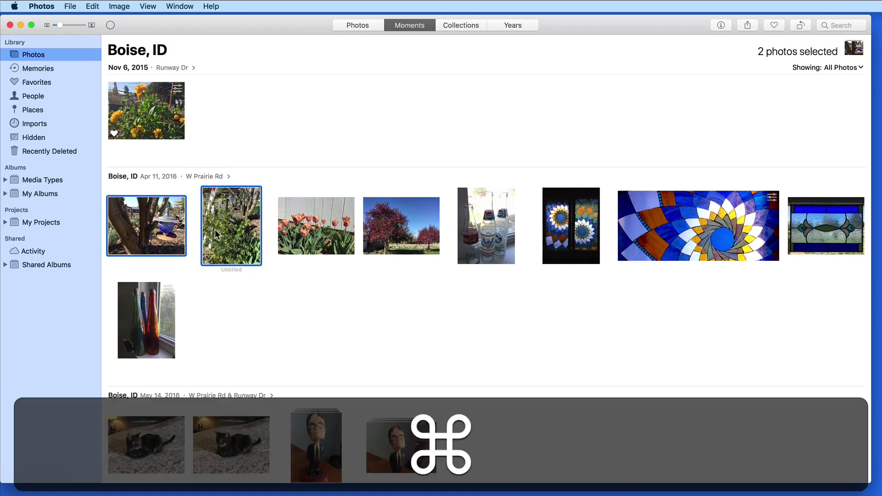
pyautogui.keyDown('super'); pyautogui.click(306, 232); pyautogui.keyUp('super')
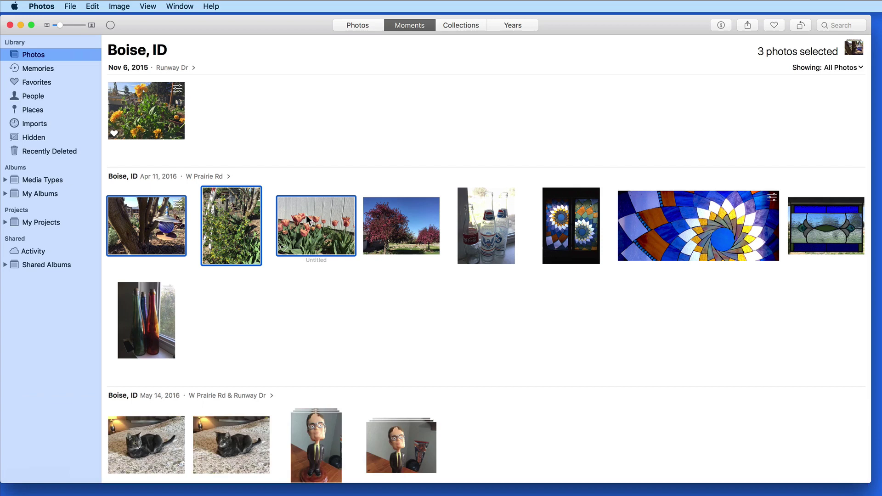
pyautogui.rightClick(307, 216)
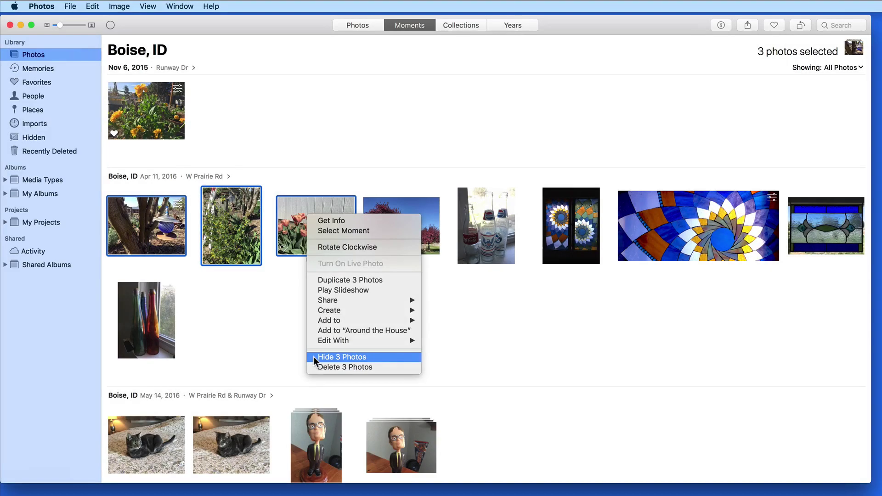
pyautogui.click(314, 356)
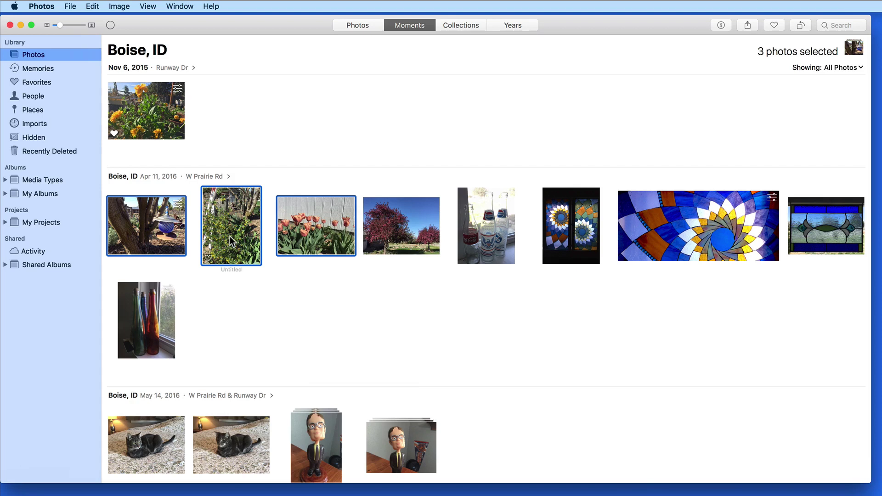
pyautogui.press('super+l')
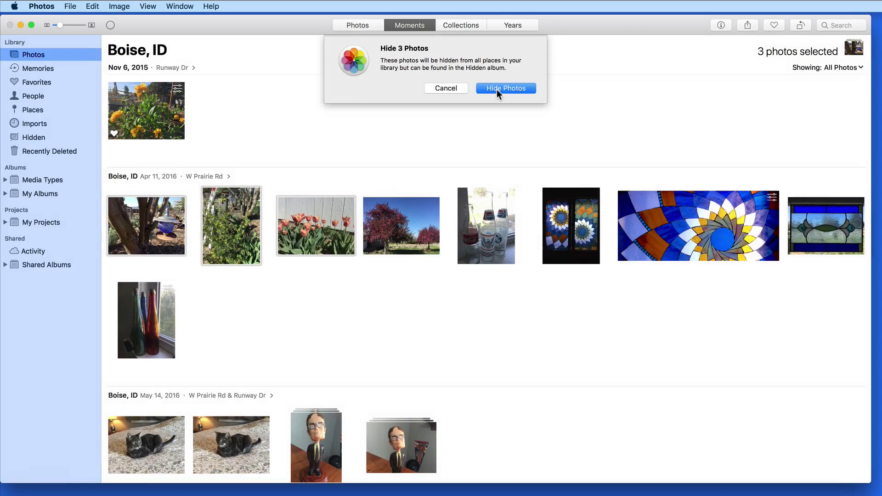
pyautogui.click(497, 89)
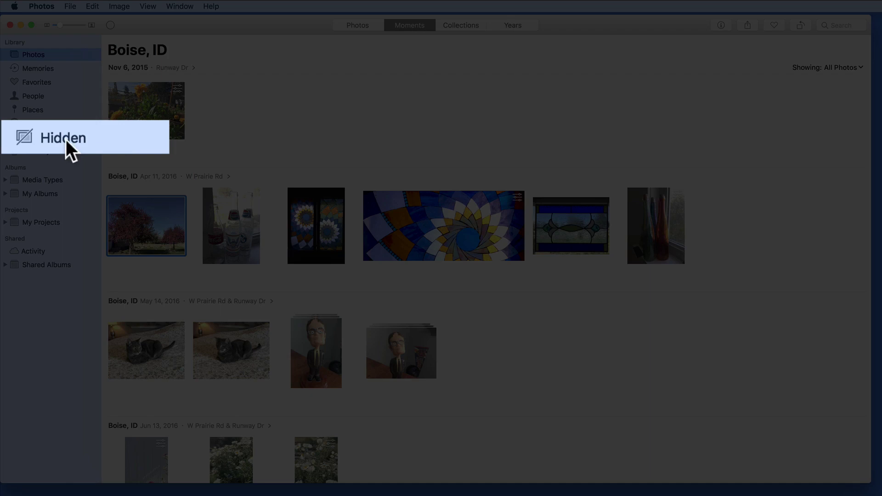
# Unhide the tulip photo from the Hidden album and return to the Photos library
pyautogui.click(35, 137)
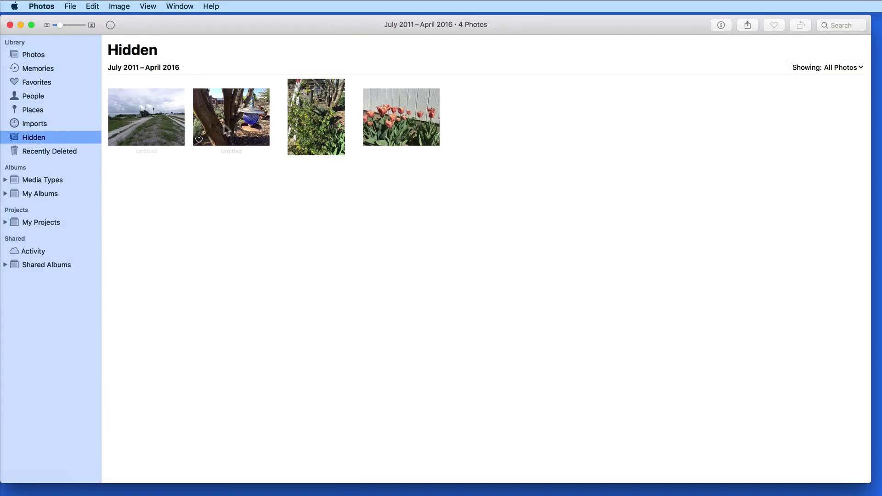
pyautogui.click(227, 125)
pyautogui.click(291, 113)
pyautogui.click(393, 118)
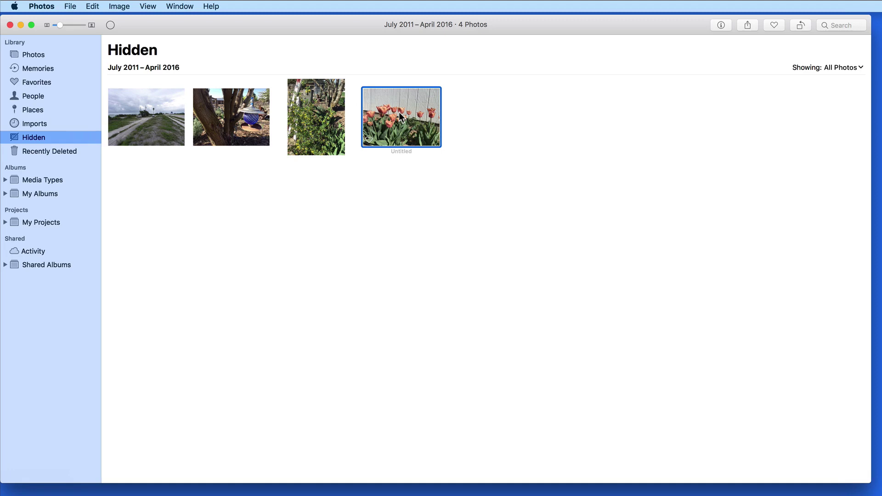
pyautogui.click(387, 163)
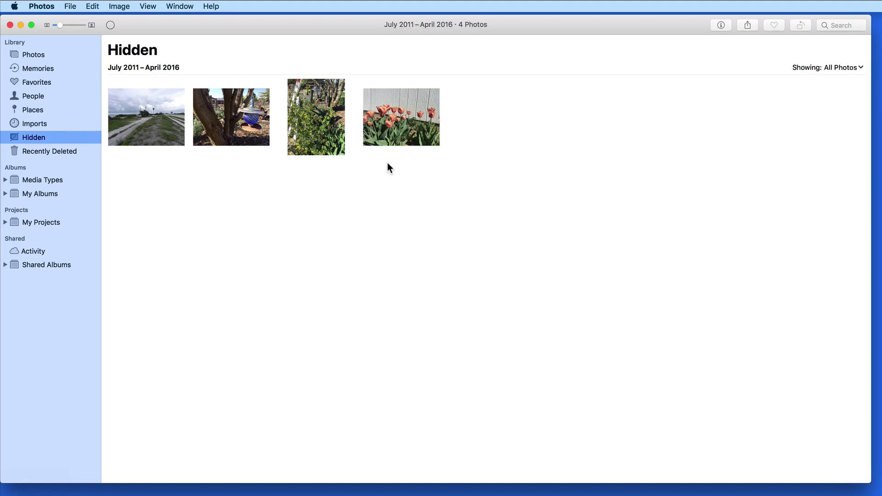
pyautogui.click(401, 125)
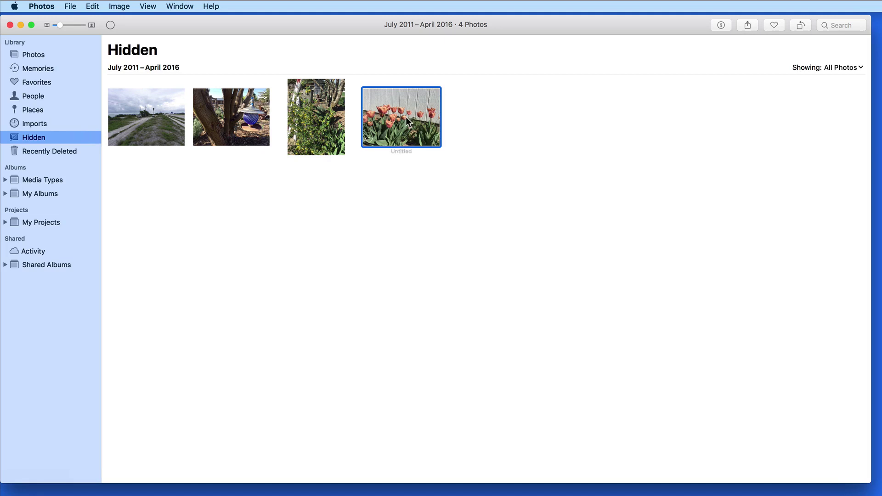
pyautogui.rightClick(406, 116)
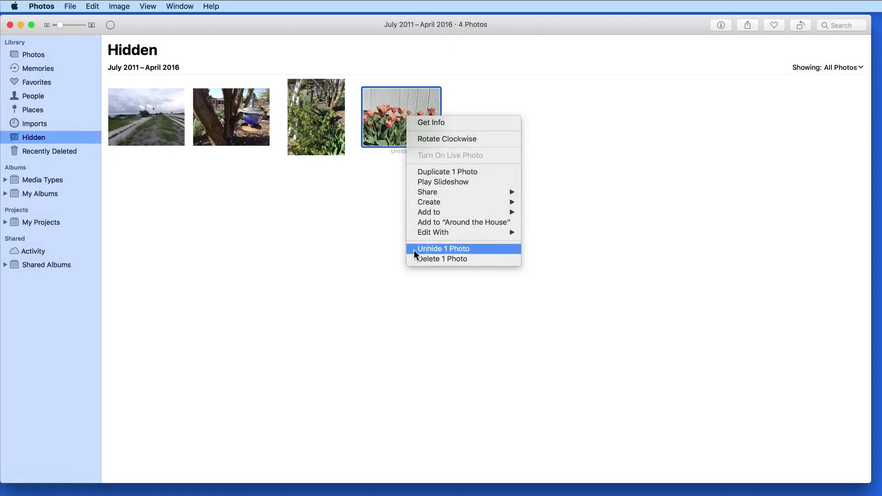
pyautogui.click(414, 250)
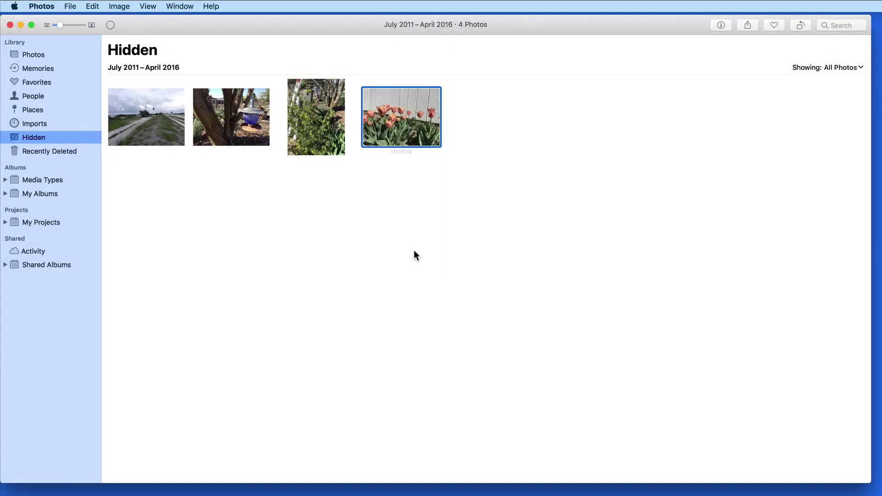
pyautogui.click(34, 54)
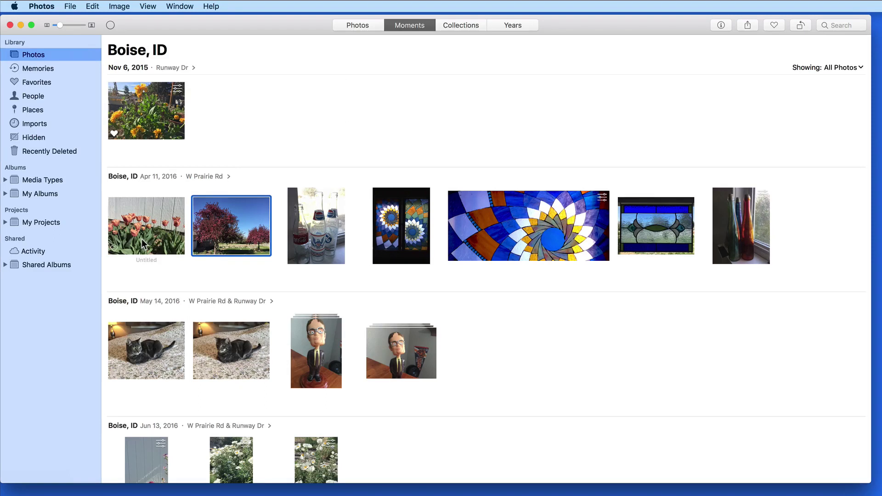
# Toggle the View menu's Hidden Photo Album setting, leaving the album hidden from the sidebar
pyautogui.click(144, 244)
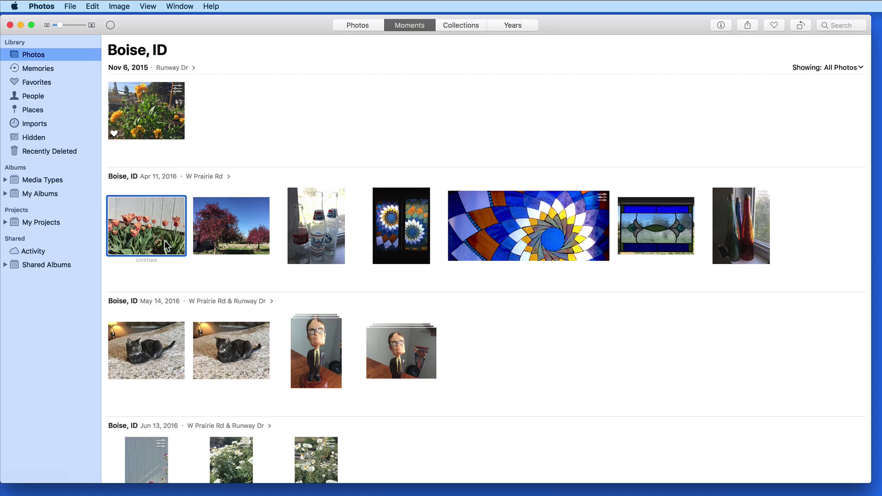
pyautogui.click(148, 7)
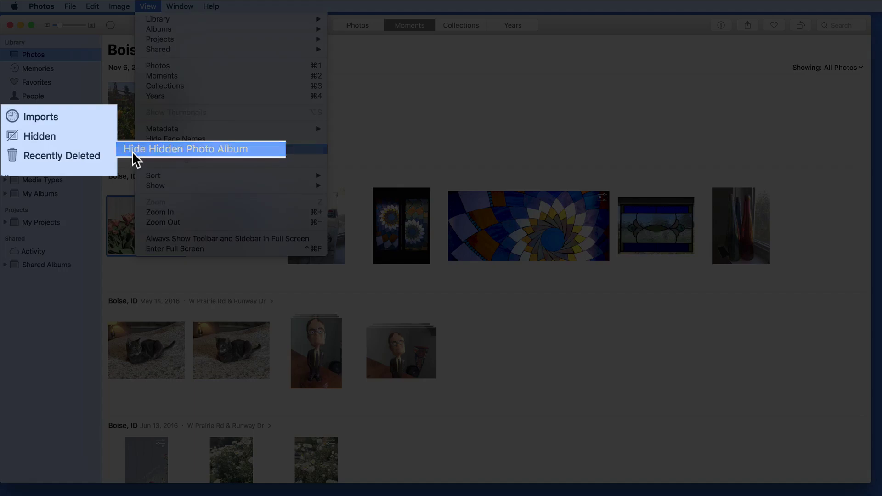
pyautogui.click(132, 150)
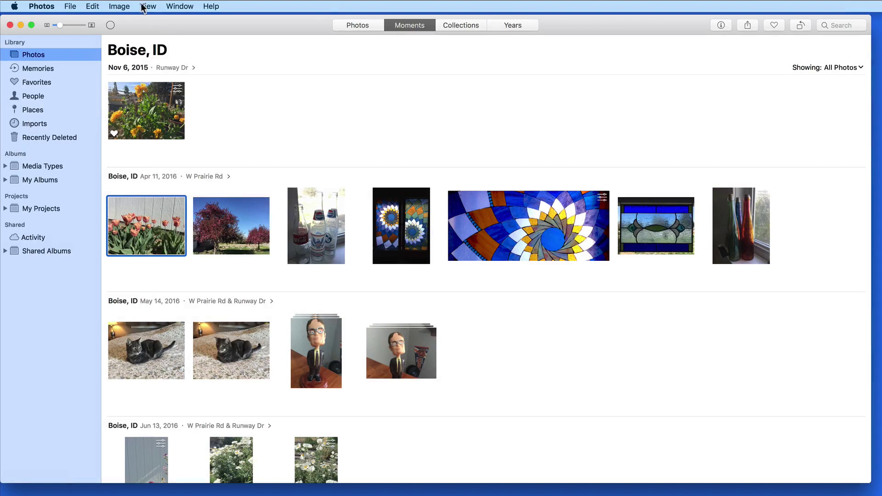
pyautogui.click(147, 6)
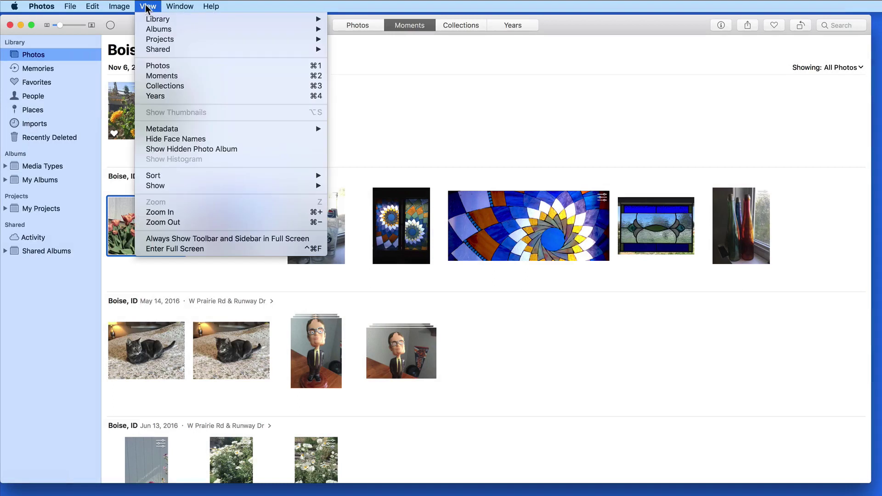
pyautogui.click(148, 151)
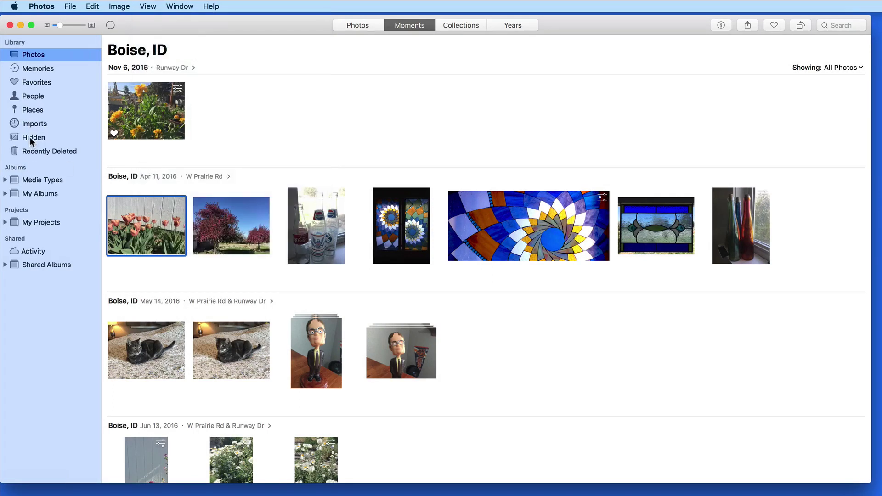
pyautogui.click(31, 138)
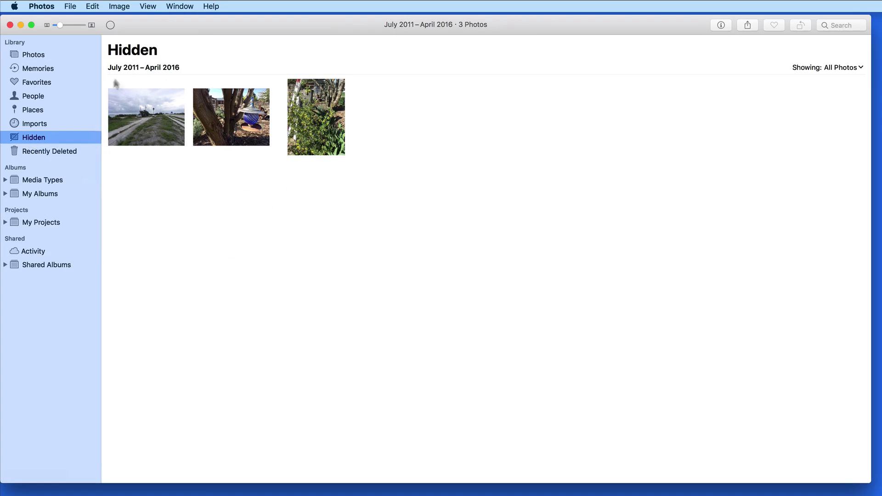
pyautogui.click(147, 6)
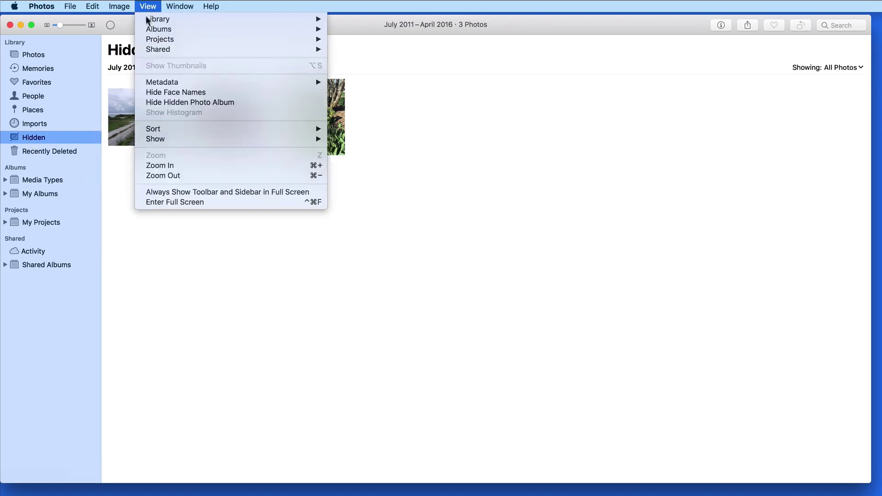
pyautogui.click(147, 106)
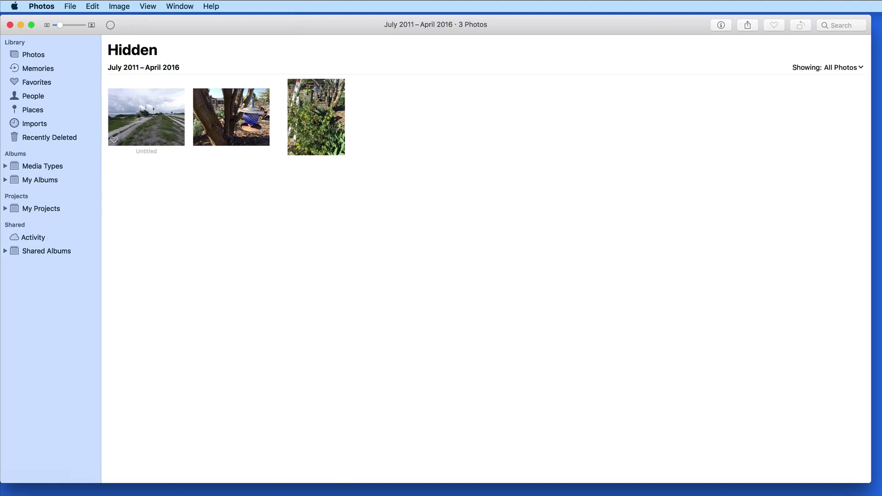
# Delete the red-tree and glass bottles photos from the Apr 11 moment on all devices
pyautogui.click(39, 53)
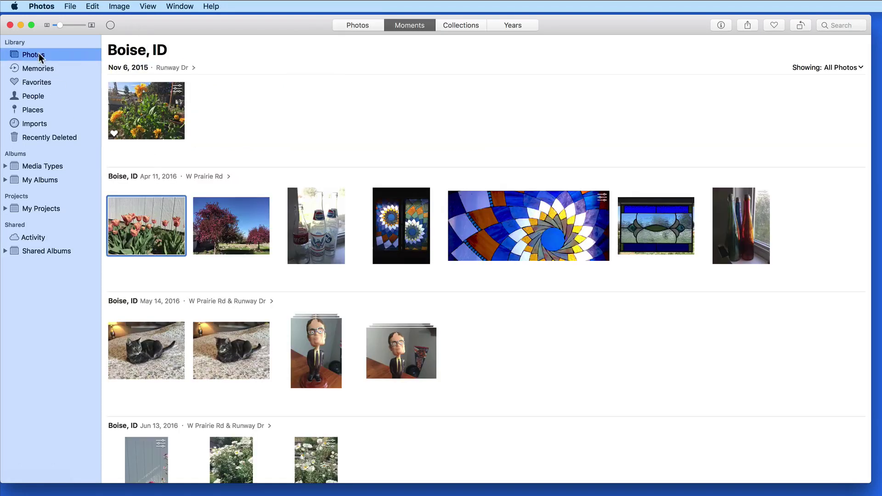
pyautogui.click(235, 204)
pyautogui.keyDown('super'); pyautogui.click(304, 236); pyautogui.keyUp('super')
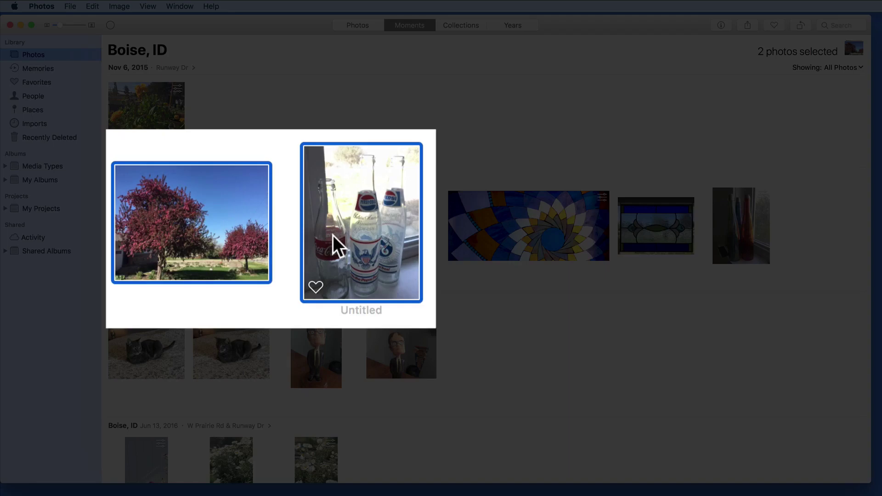
pyautogui.press('BackSpace')
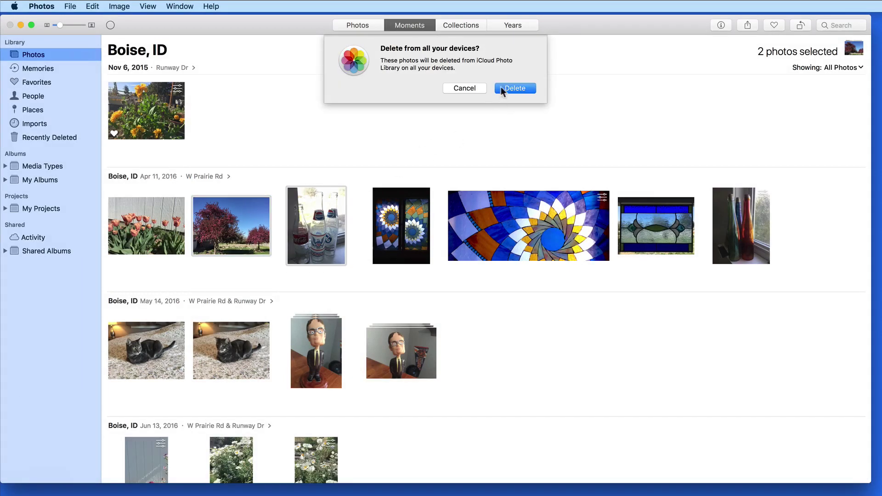
pyautogui.click(478, 89)
pyautogui.rightClick(317, 216)
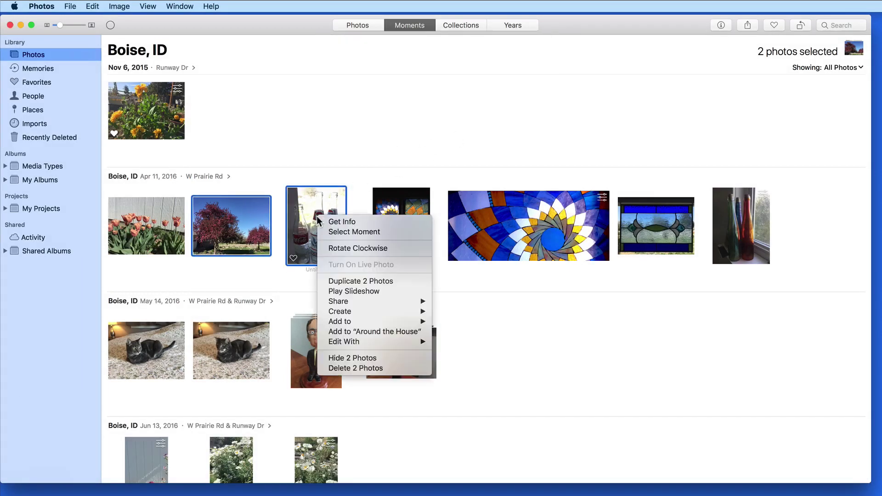
pyautogui.click(328, 368)
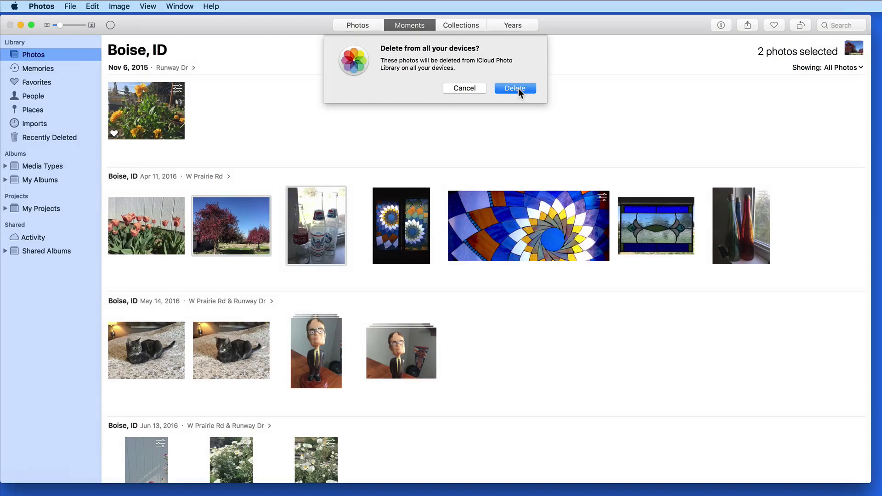
pyautogui.click(515, 88)
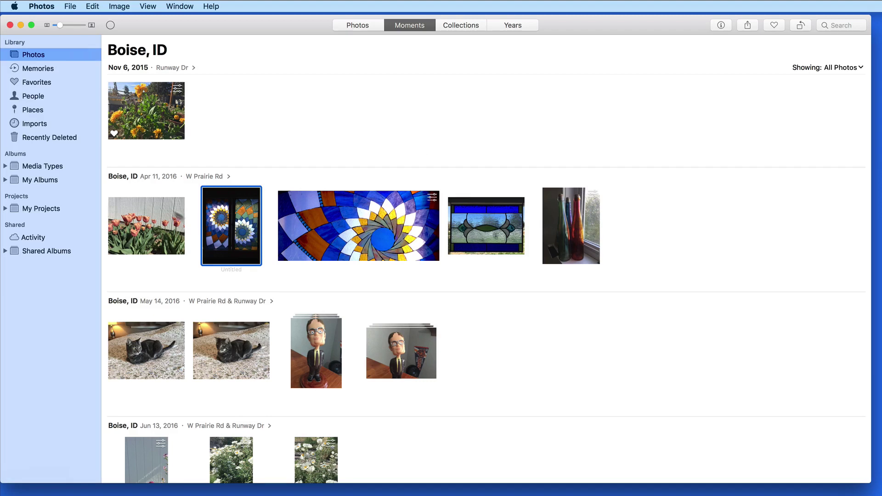
pyautogui.click(66, 137)
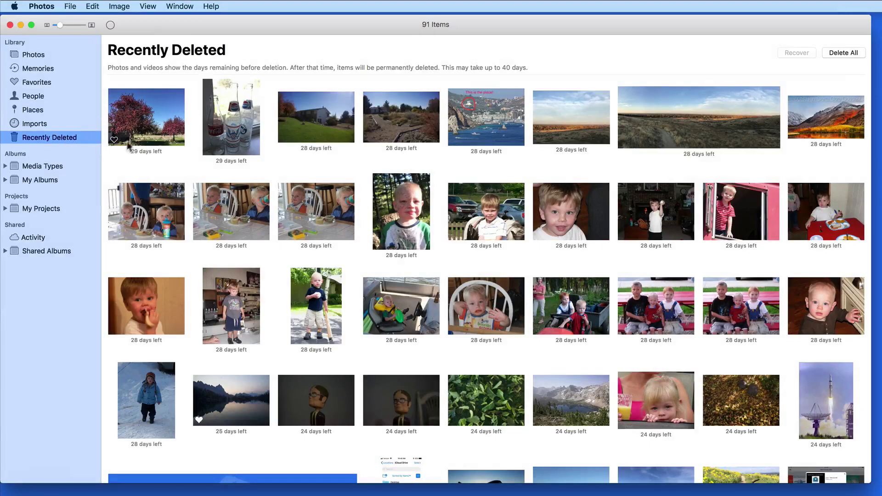
pyautogui.click(143, 131)
pyautogui.keyDown('super'); pyautogui.click(238, 127); pyautogui.keyUp('super')
pyautogui.keyDown('super'); pyautogui.click(238, 128); pyautogui.keyUp('super')
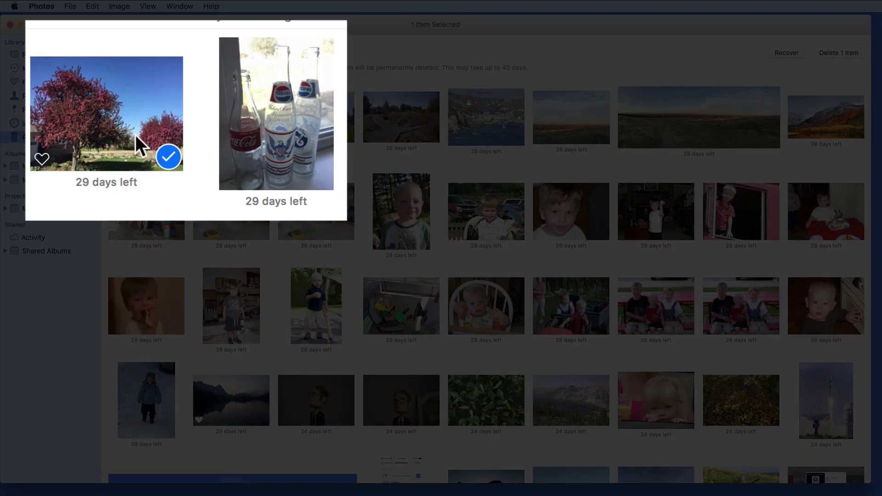
pyautogui.keyDown('super'); pyautogui.click(161, 129); pyautogui.keyUp('super')
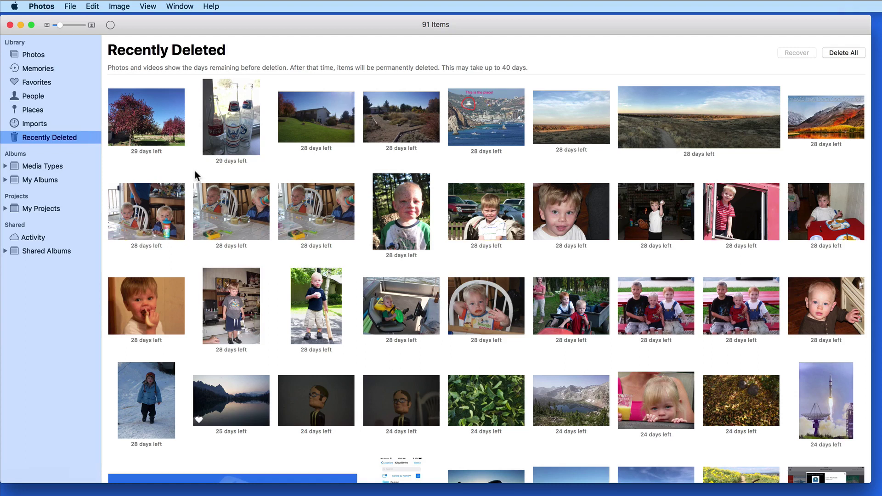
pyautogui.scroll(-15, 194, 170)
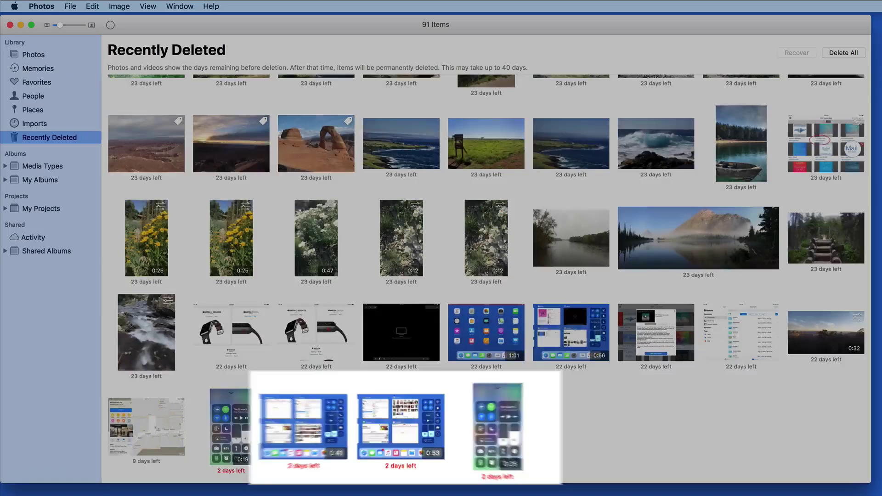
pyautogui.scroll(15, 209, 273)
# Recover the red-blossom tree and bottles photos from Recently Deleted
pyautogui.click(145, 120)
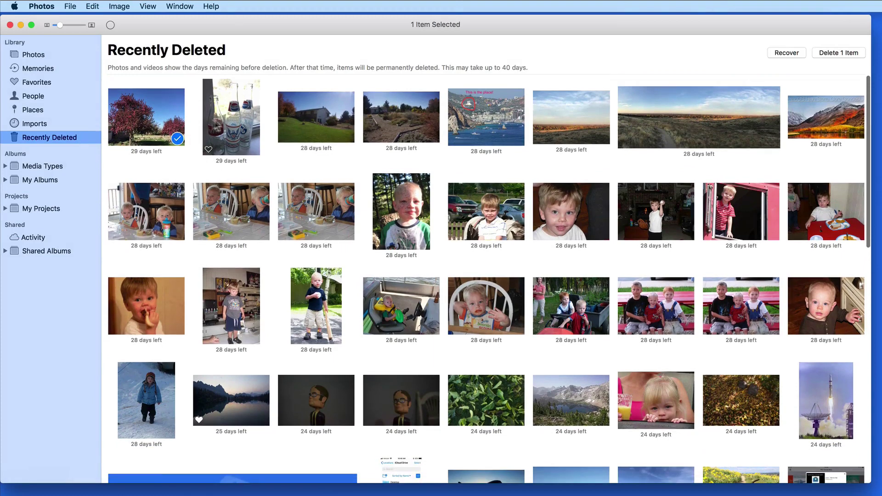
pyautogui.keyDown('super'); pyautogui.click(217, 124); pyautogui.keyUp('super')
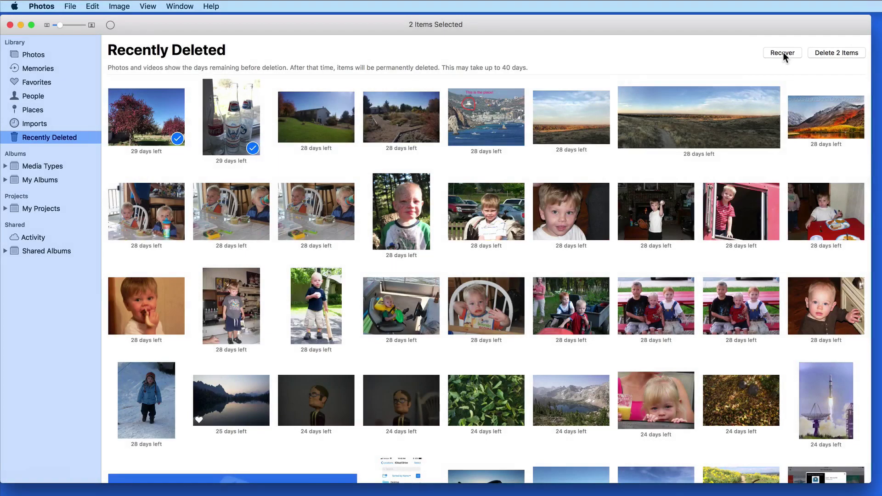
pyautogui.click(782, 52)
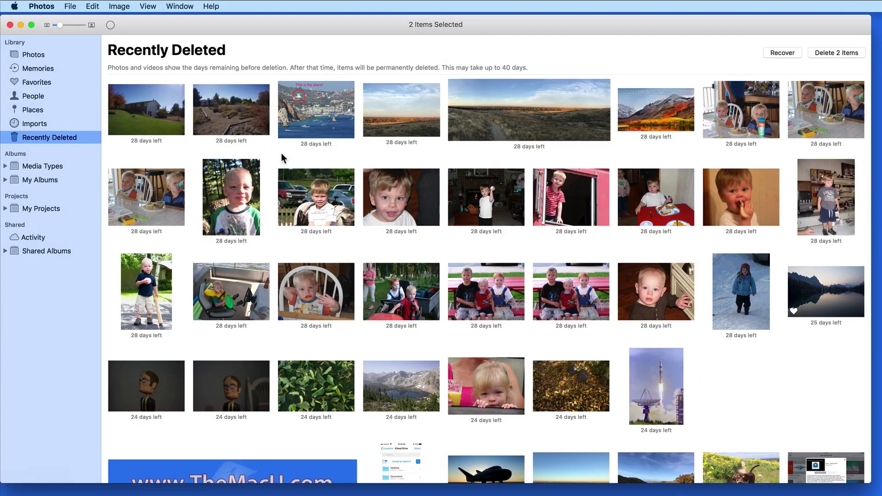
# Permanently delete the house photo from Recently Deleted
pyautogui.click(162, 119)
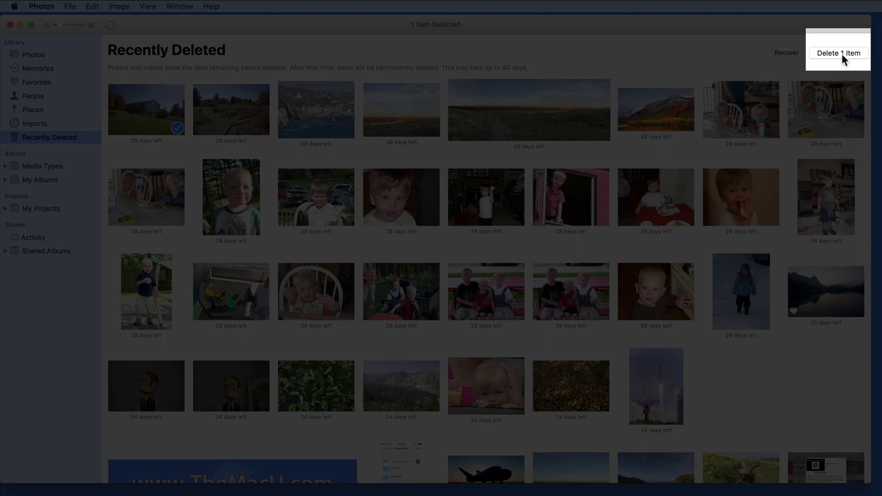
pyautogui.click(842, 54)
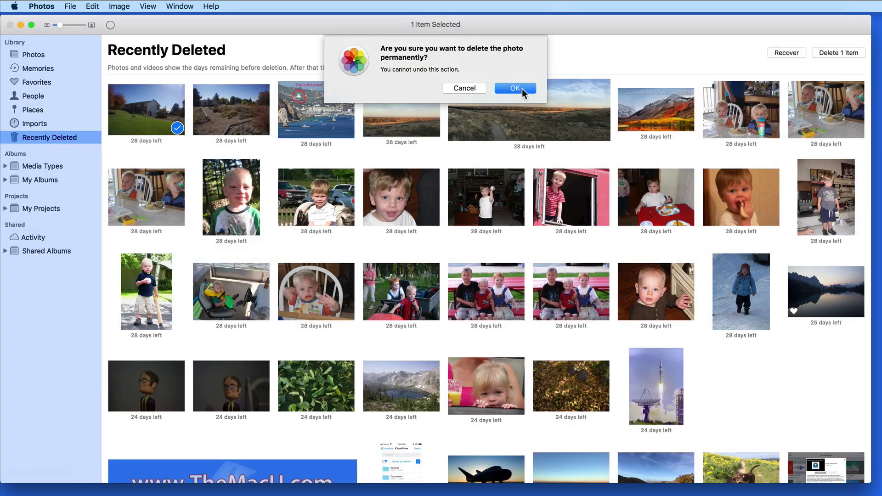
pyautogui.click(522, 89)
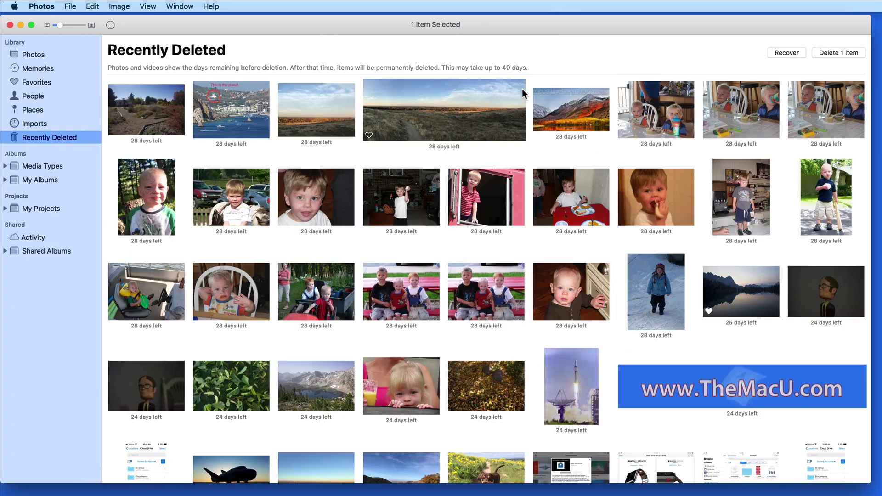
# Open the Around the House album under My Albums and remove the bottles photo
pyautogui.click(6, 180)
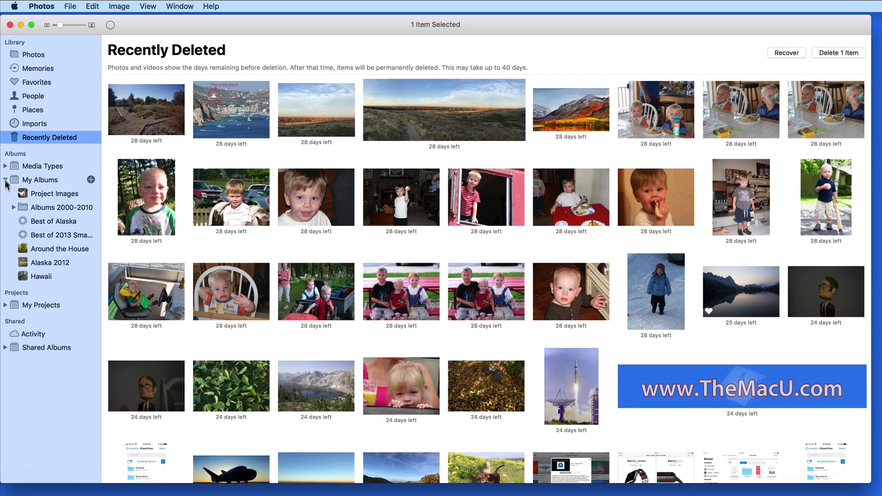
pyautogui.click(35, 247)
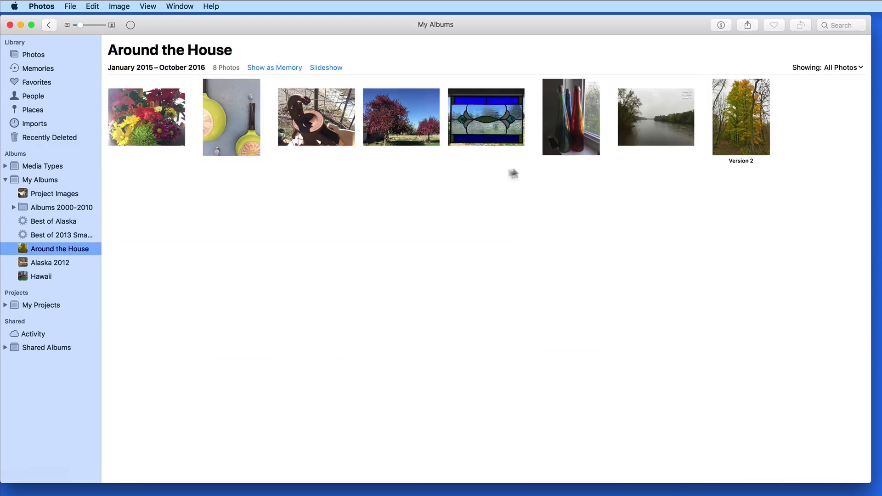
pyautogui.click(564, 128)
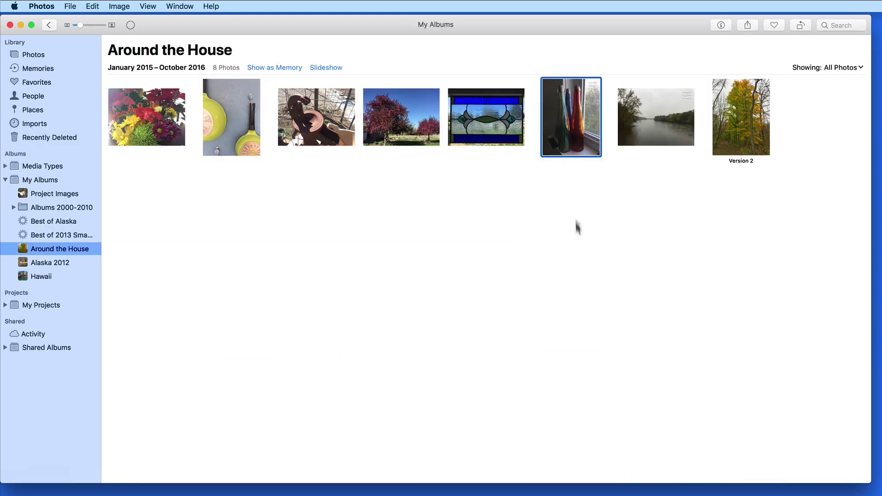
pyautogui.press('BackSpace')
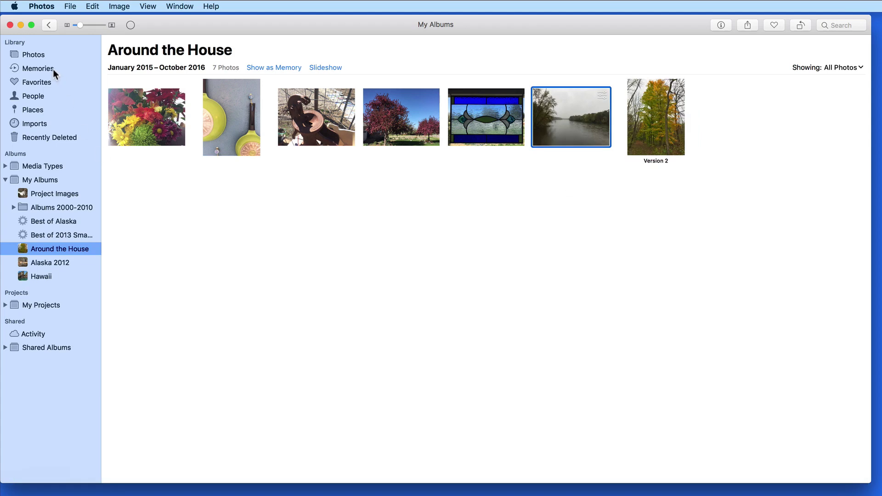
# Check the bottles photo in the library, then undo its removal from the album with ⌘Z
pyautogui.click(45, 53)
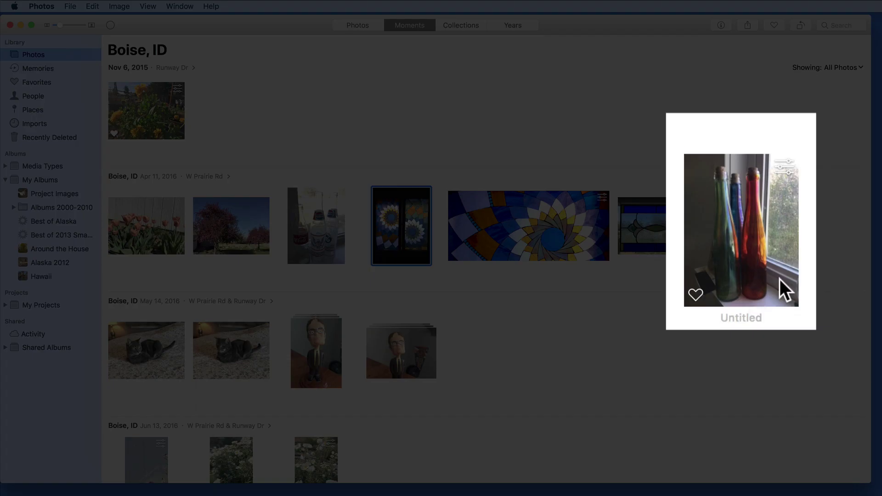
pyautogui.click(759, 254)
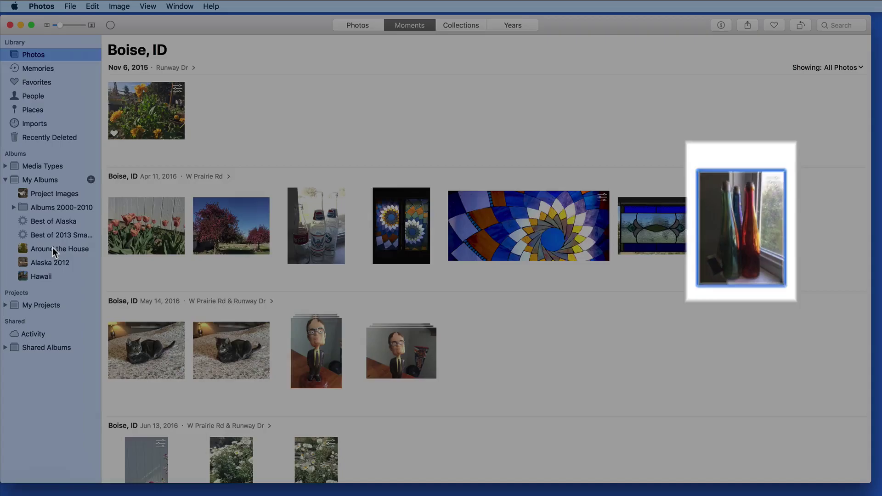
pyautogui.click(52, 248)
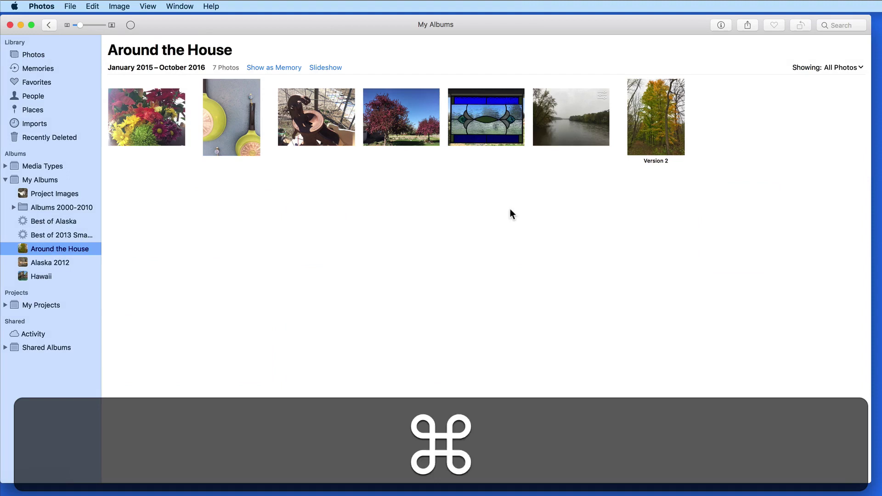
pyautogui.press('super+z')
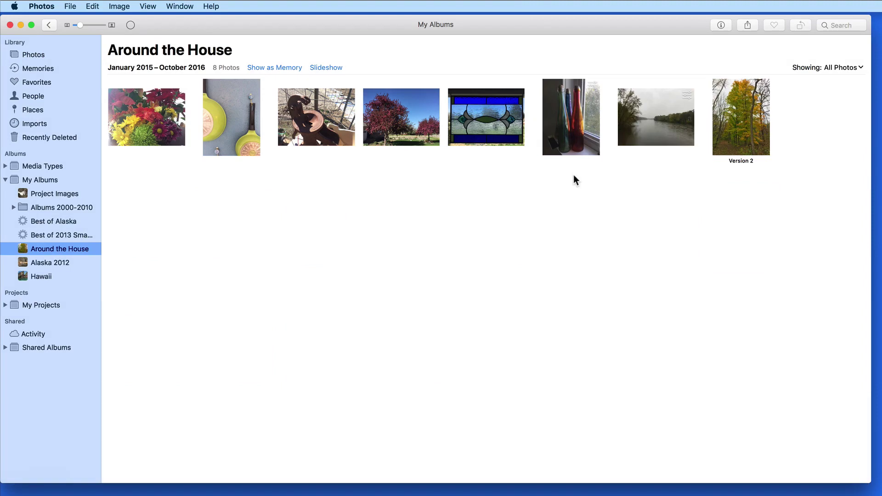
# Delete the glass bottles photo from the library with ⌘Delete after a cancelled first attempt
pyautogui.click(569, 133)
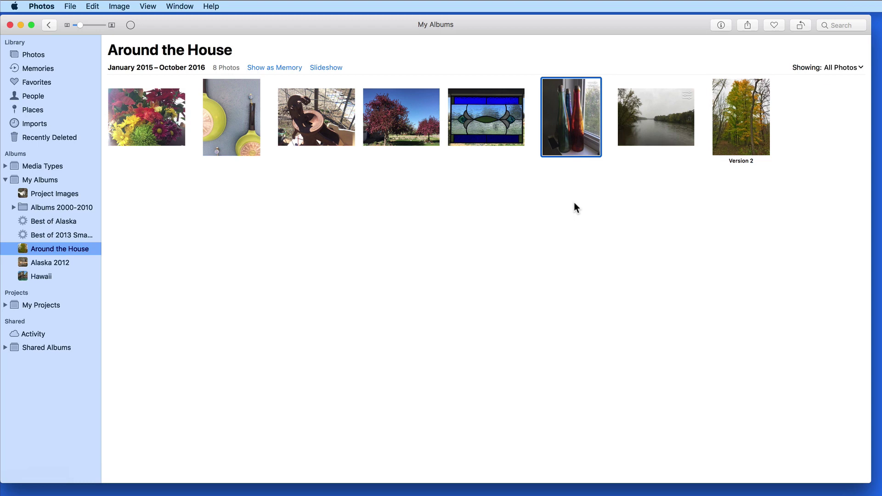
pyautogui.rightClick(568, 102)
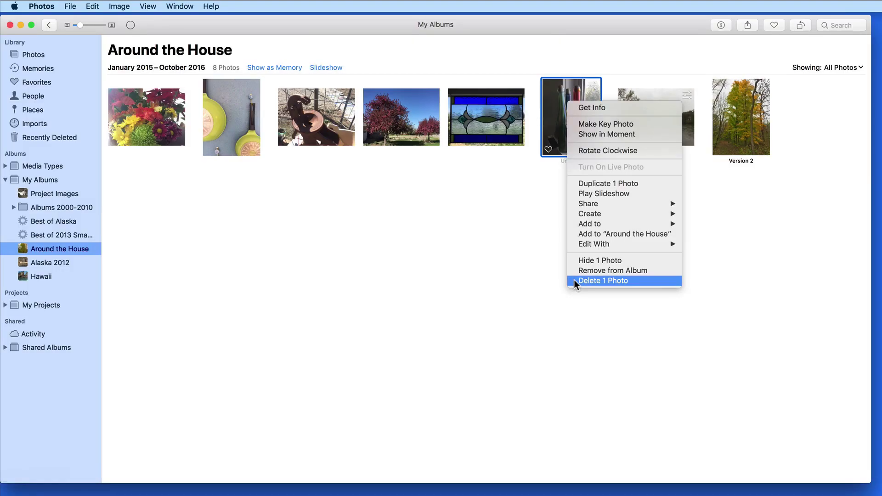
pyautogui.click(574, 280)
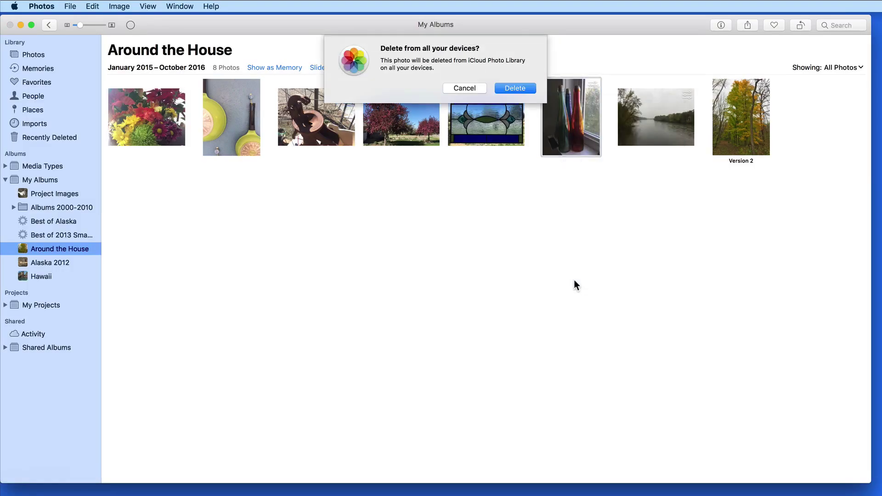
pyautogui.click(464, 88)
pyautogui.rightClick(568, 123)
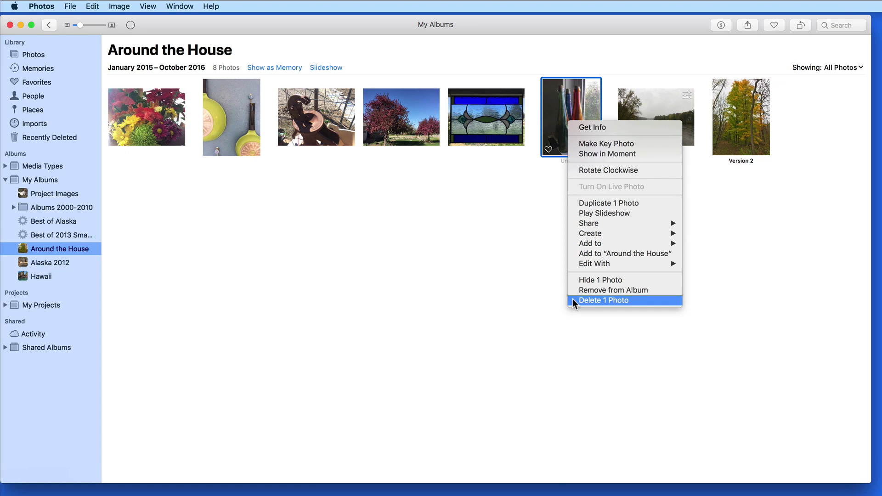
pyautogui.click(540, 232)
pyautogui.press('super')
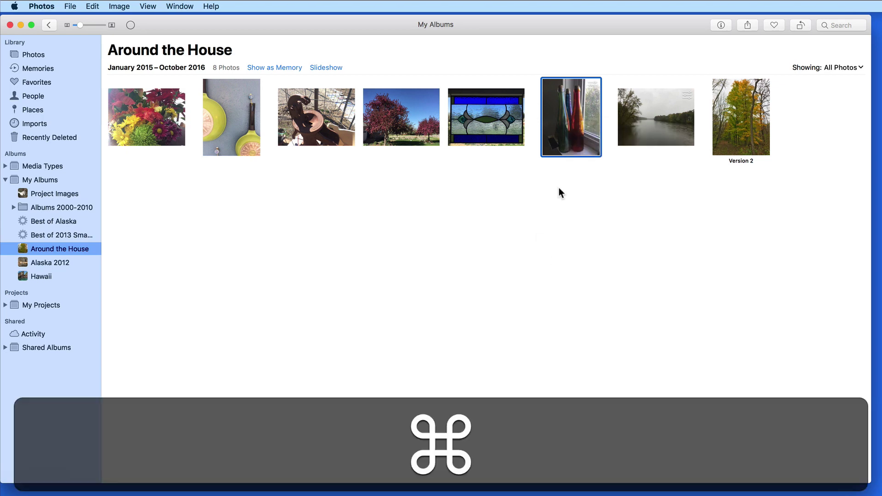
pyautogui.press('super+BackSpace')
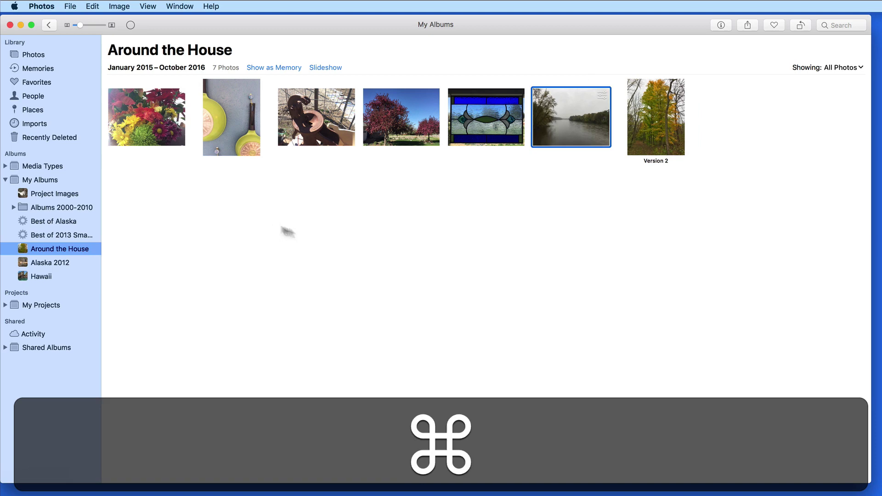
# Check Recently Deleted, then press ⌘Z in Photos to bring back the bottles photo
pyautogui.click(35, 54)
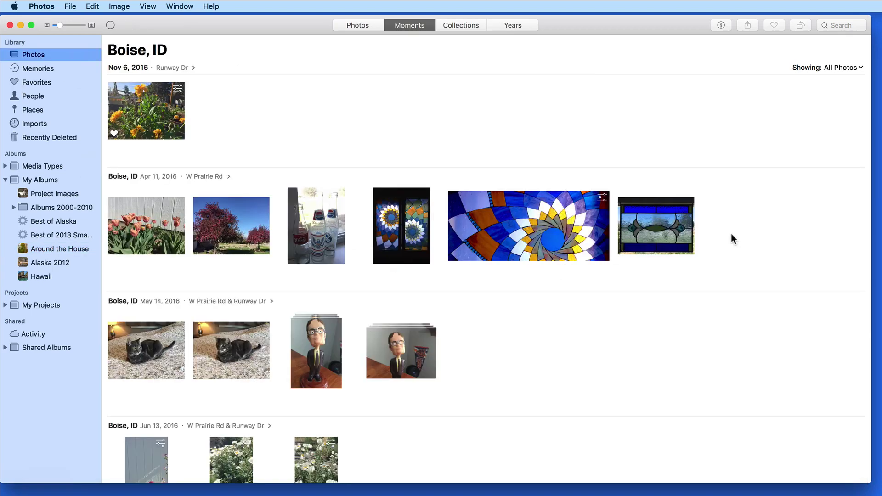
pyautogui.click(46, 140)
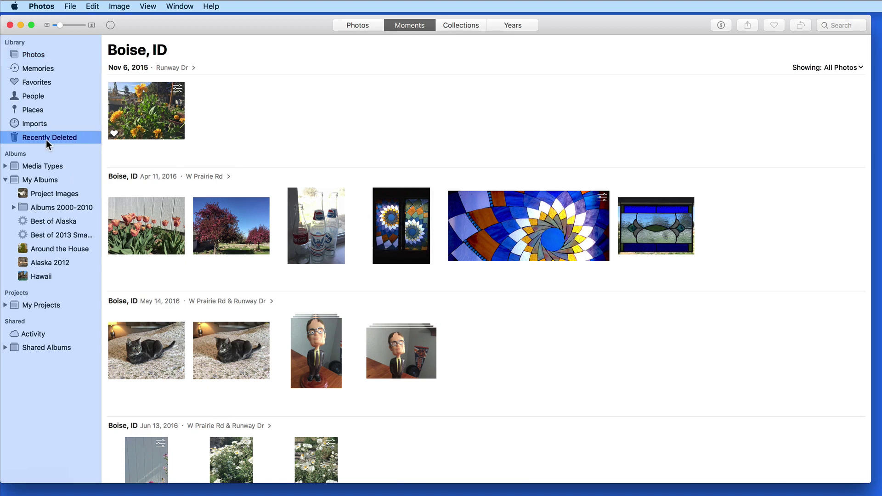
pyautogui.click(180, 132)
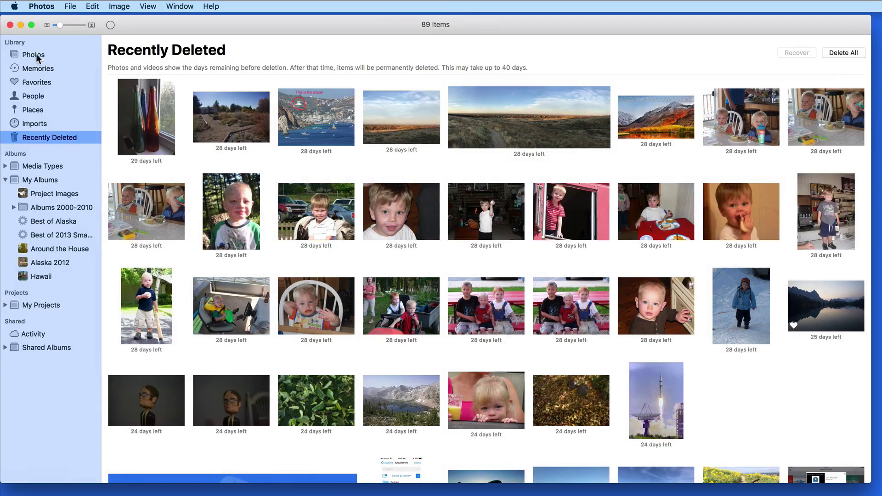
pyautogui.click(33, 54)
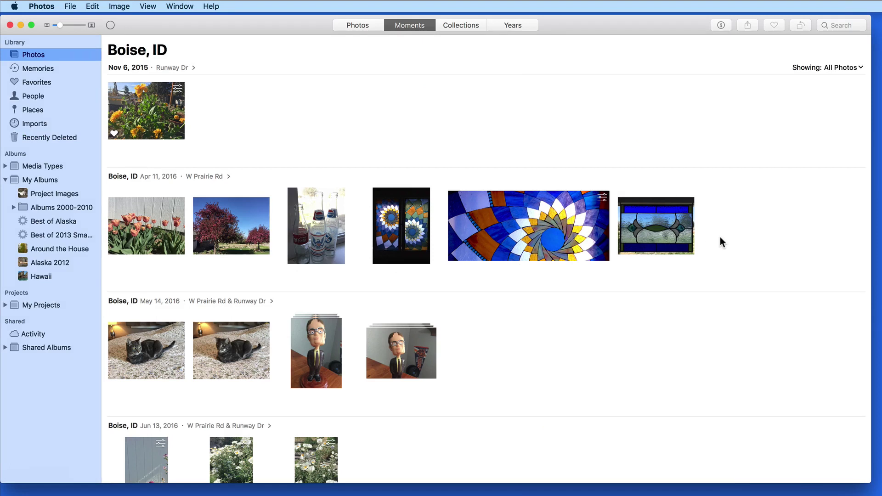
pyautogui.press('super+z')
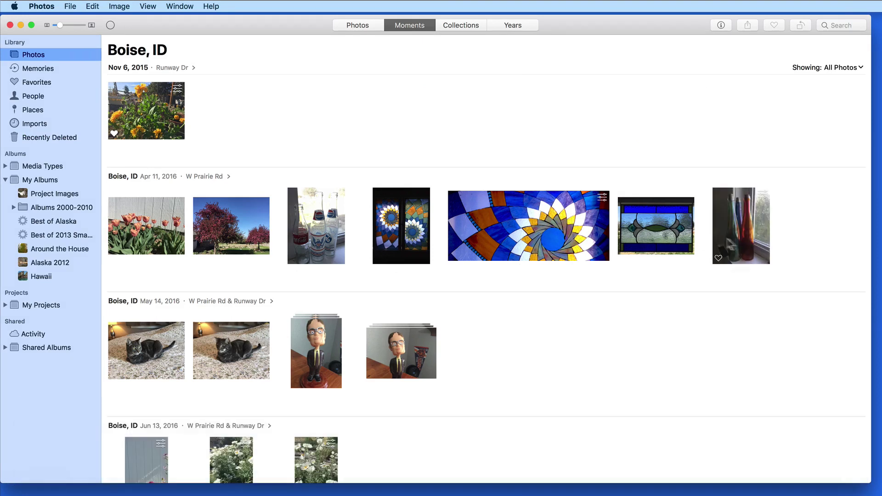
pyautogui.click(766, 246)
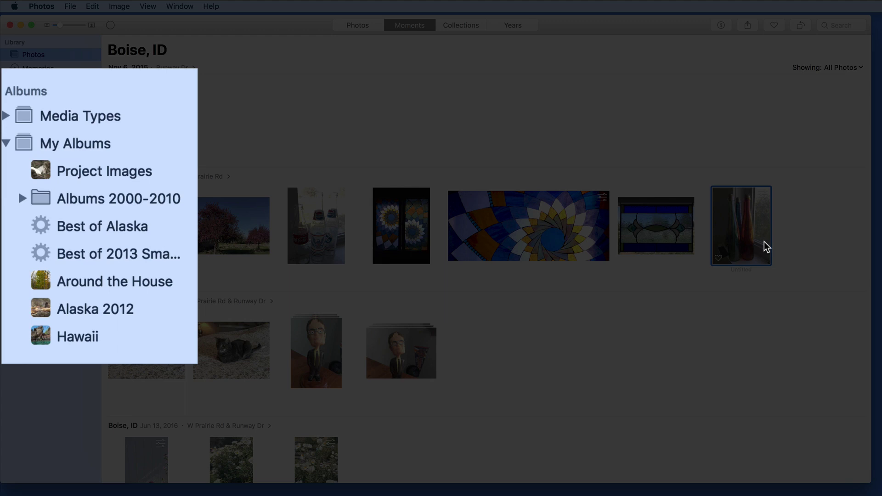